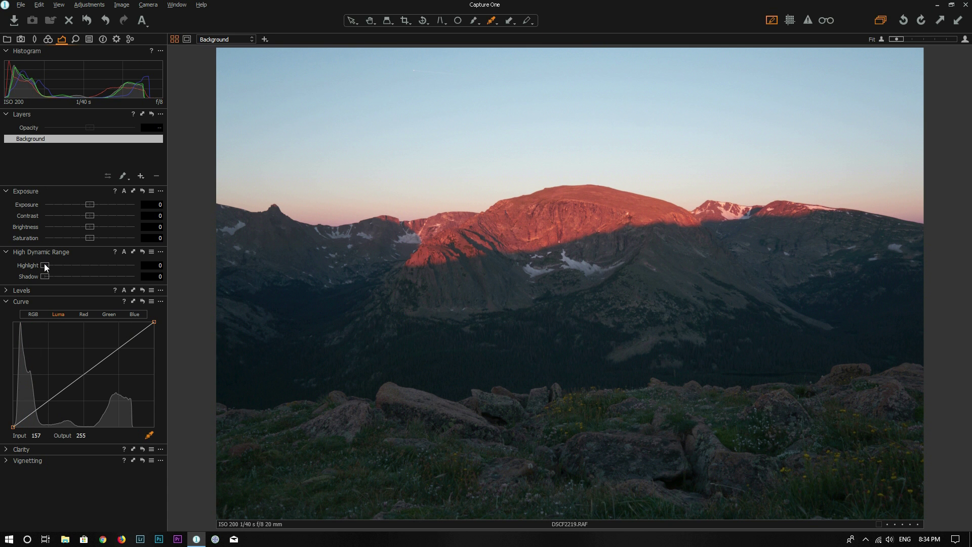
Step: Set HDR Highlight to 100 and Shadow to 40 to recover sky and foreground
drag(45, 266, 137, 266)
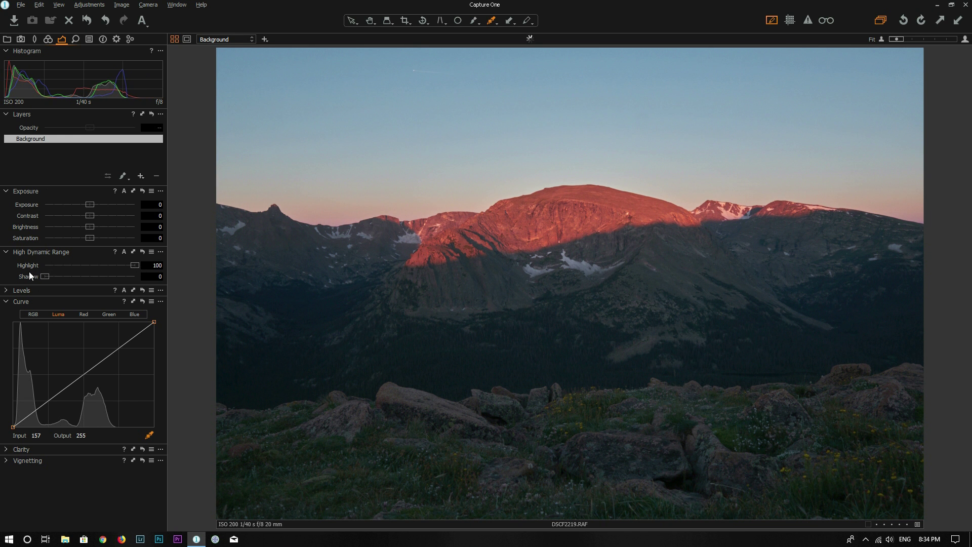
drag(44, 277, 81, 281)
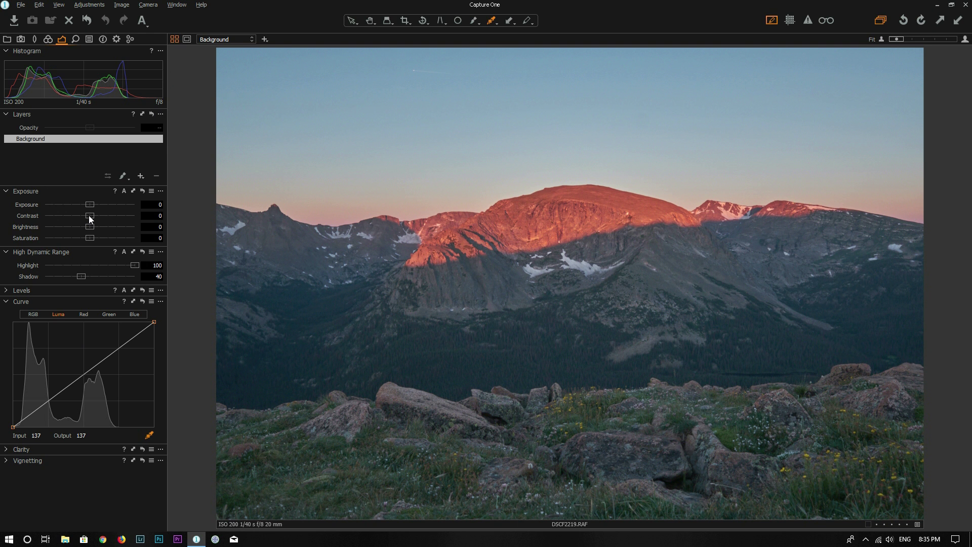
drag(89, 216, 105, 218)
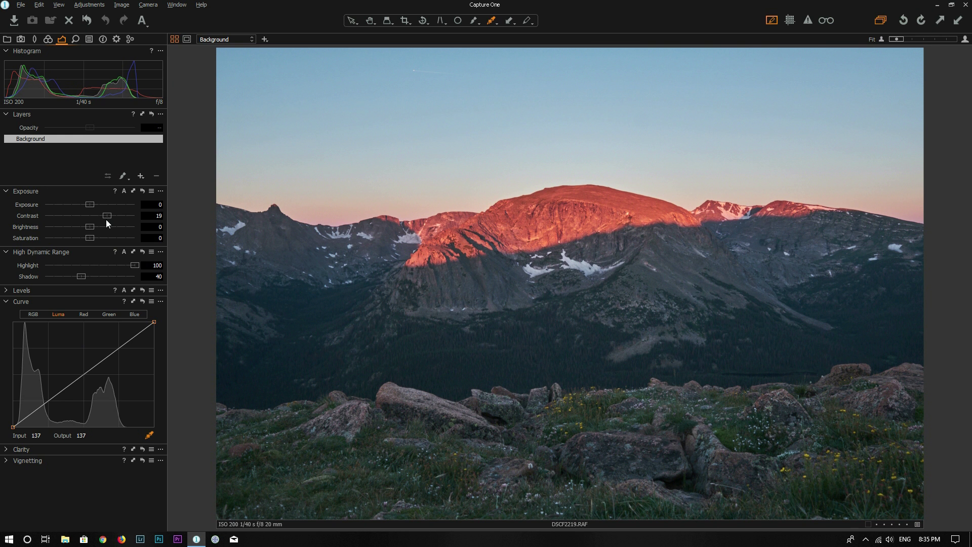
drag(106, 221, 107, 222)
drag(107, 217, 113, 217)
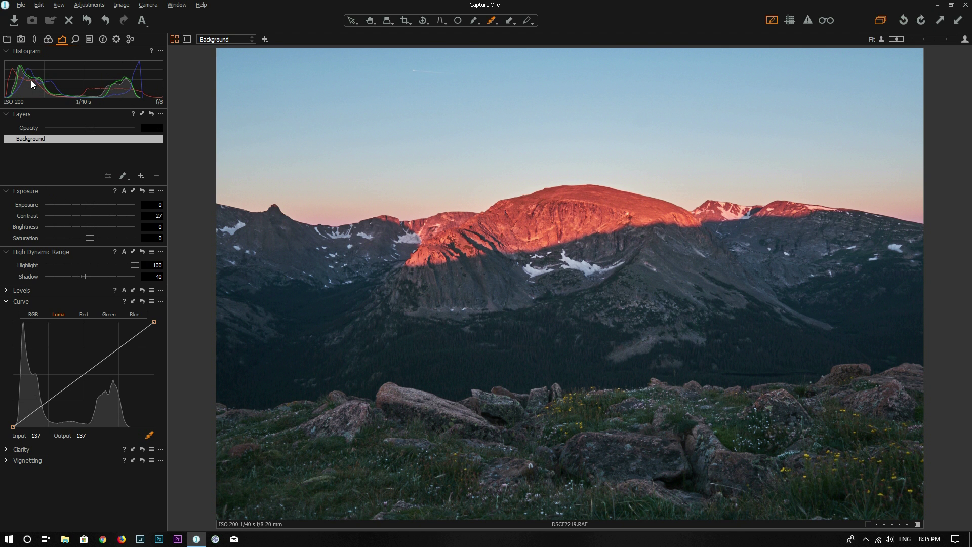
double_click(114, 215)
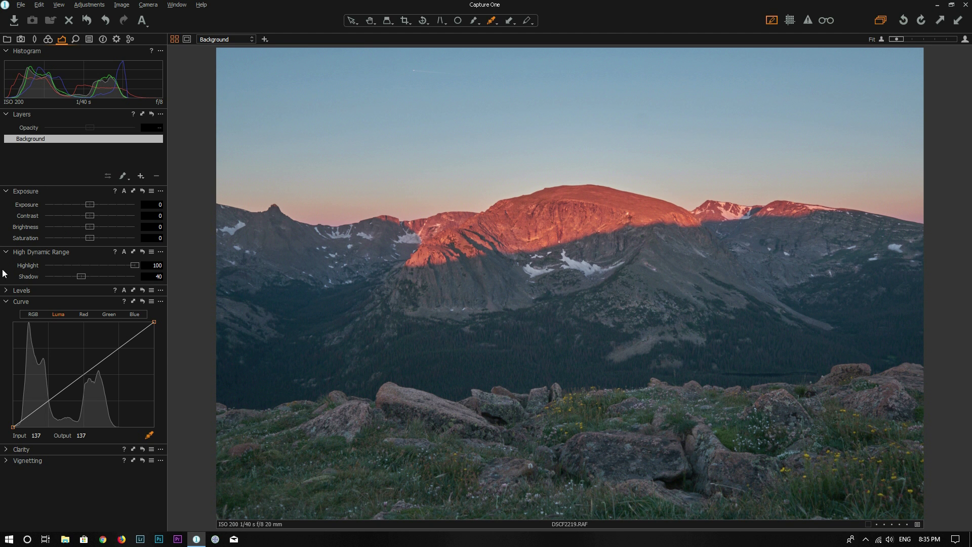
Step: Expand Levels, try Auto Adjust, then reset it
click(6, 291)
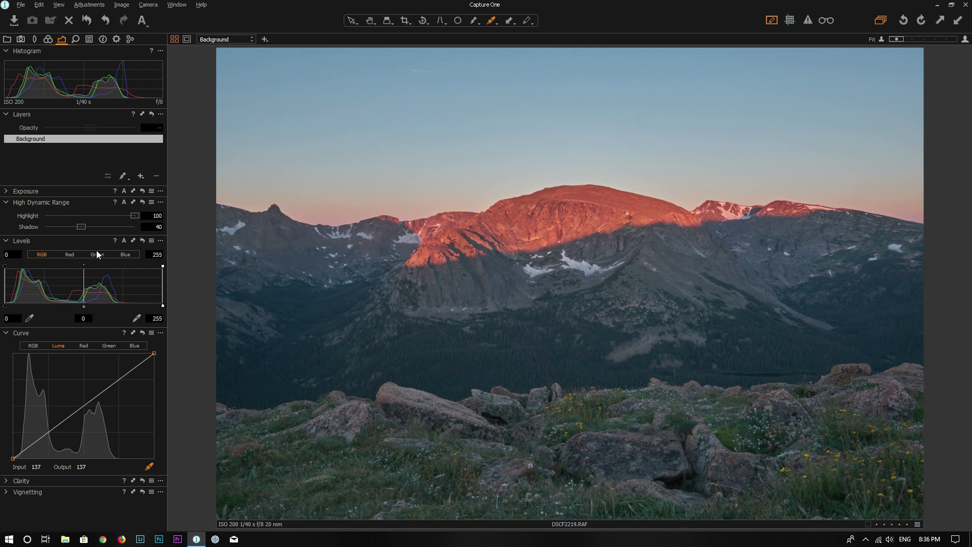
click(124, 240)
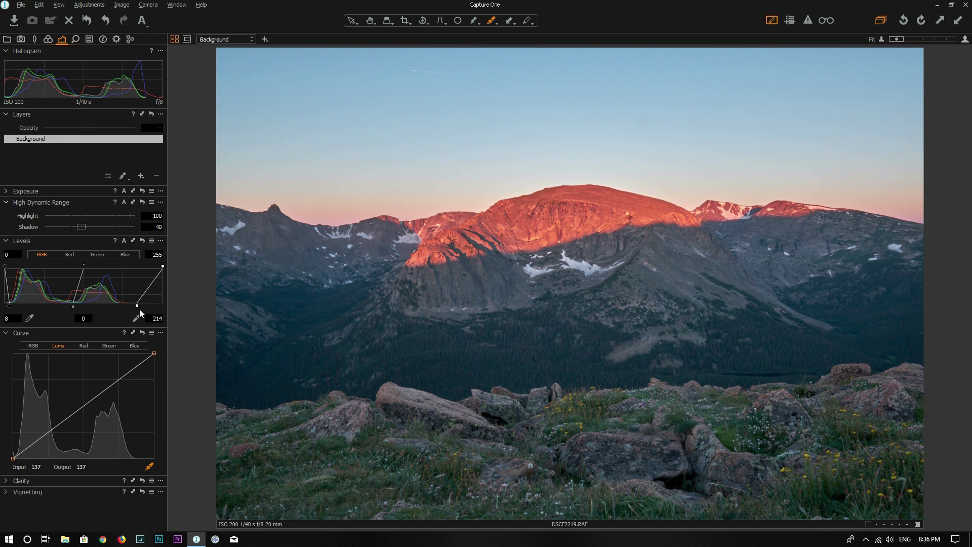
click(143, 241)
Step: Set Levels black point 14, midtones -0.11, white point 203, and compare before/after
drag(9, 306, 13, 306)
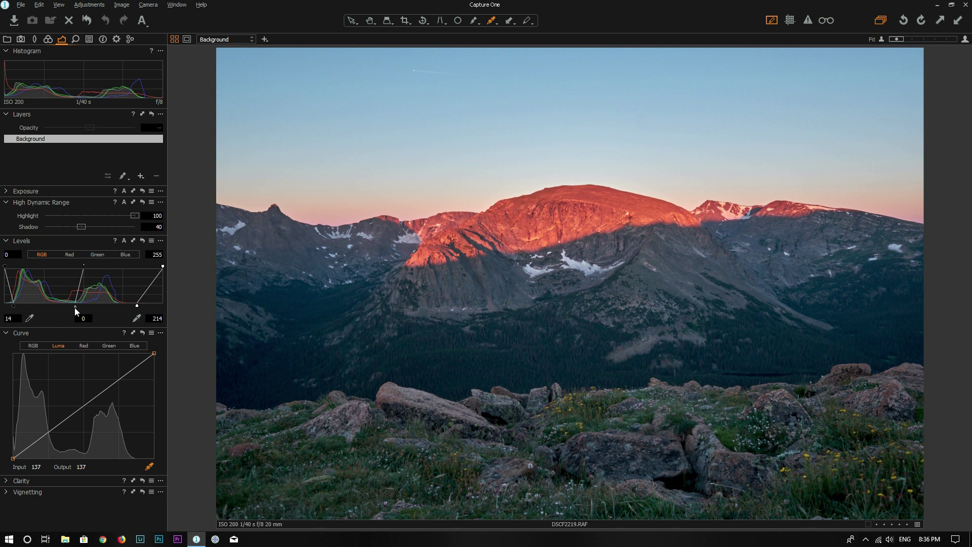
drag(74, 308, 81, 310)
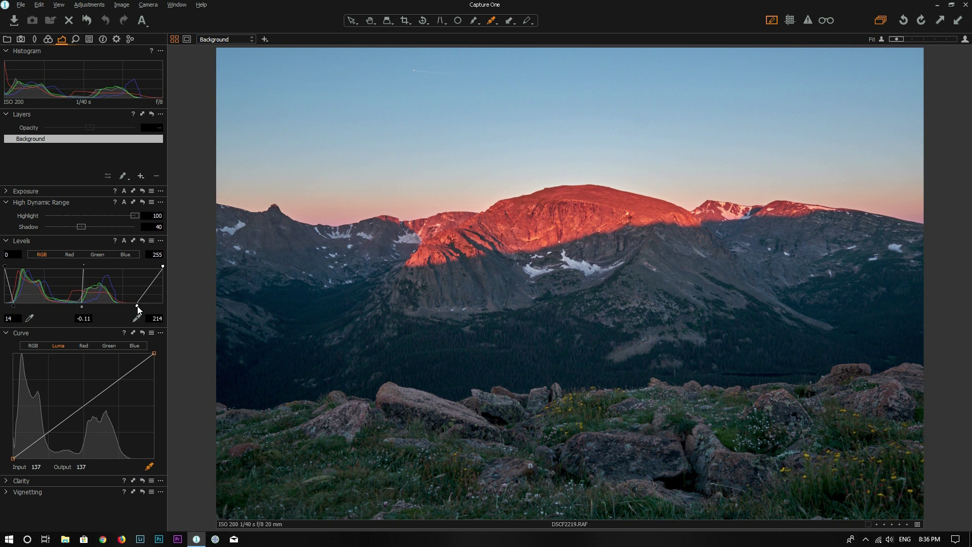
drag(137, 306, 130, 306)
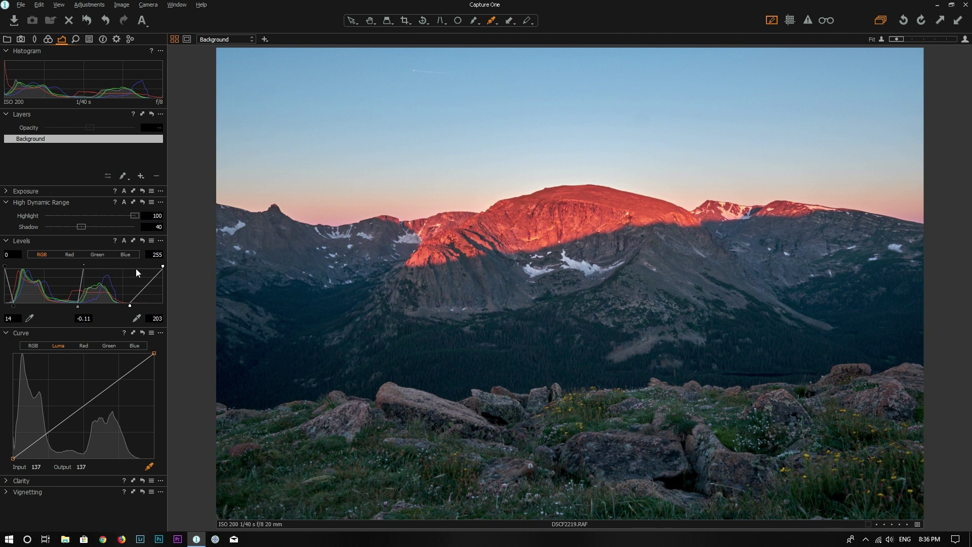
click(142, 241)
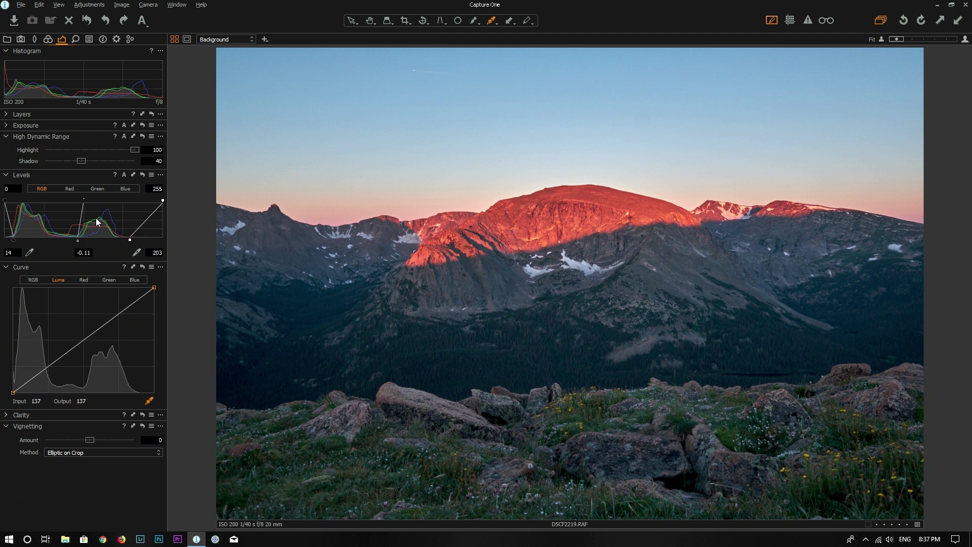
Step: Reset the Levels tool back to its defaults
click(6, 176)
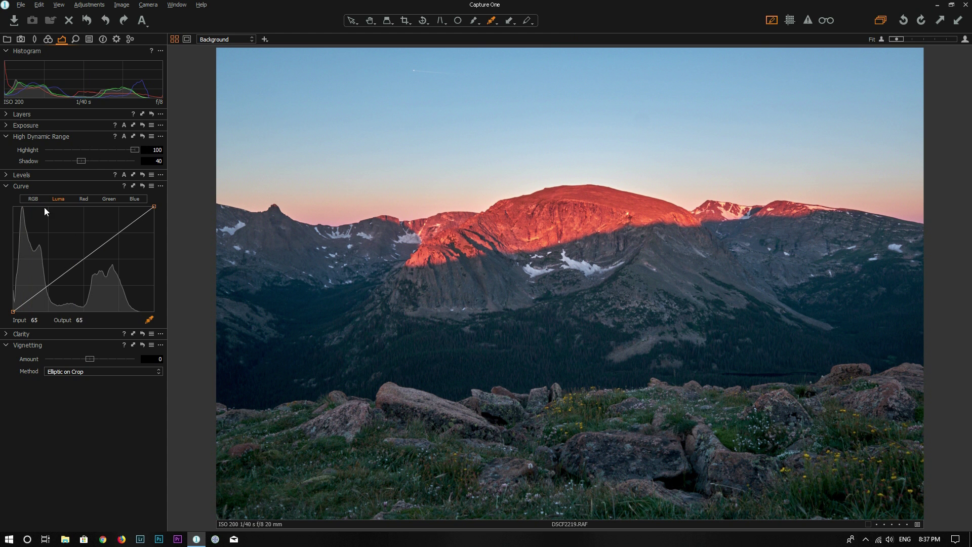
click(8, 175)
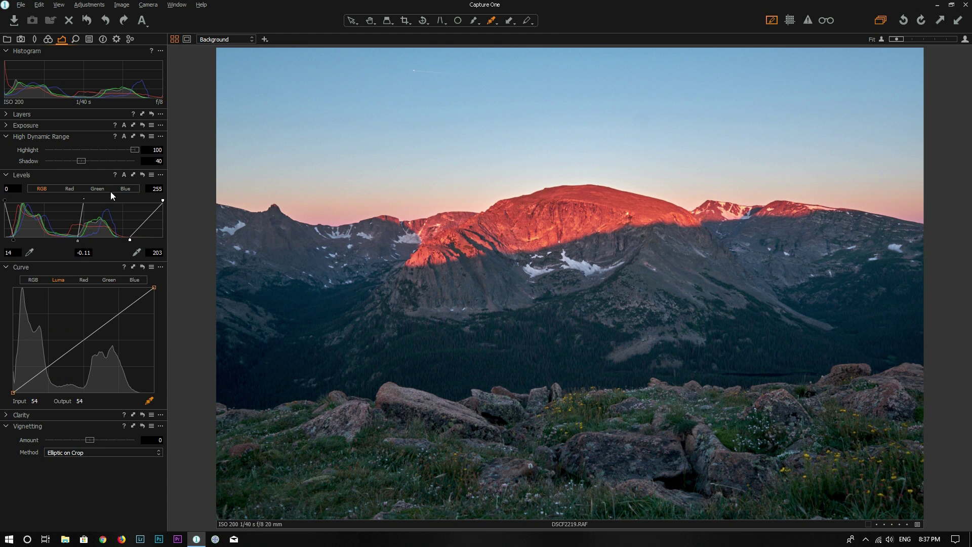
click(142, 175)
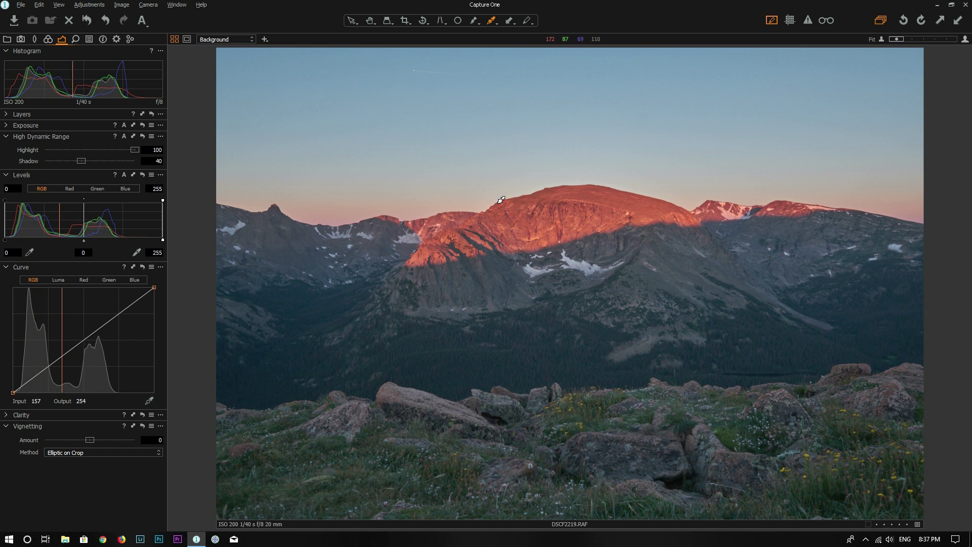
Step: Sample RGB curve points from the sky, shadows and midtones in the photo
click(149, 404)
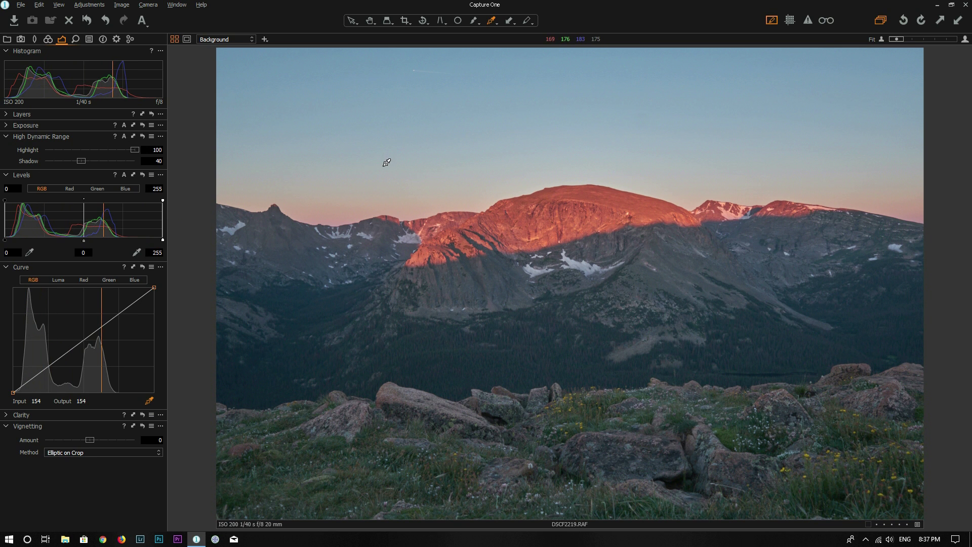
click(387, 162)
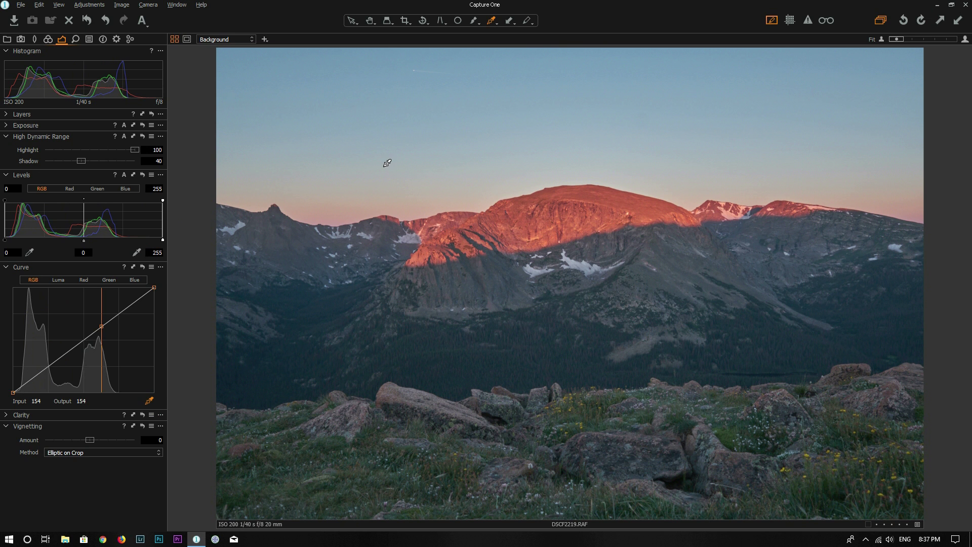
click(672, 266)
click(46, 366)
Step: Pull the RGB shadow point down and lift the upper point into an initial S-curve
drag(101, 327, 100, 322)
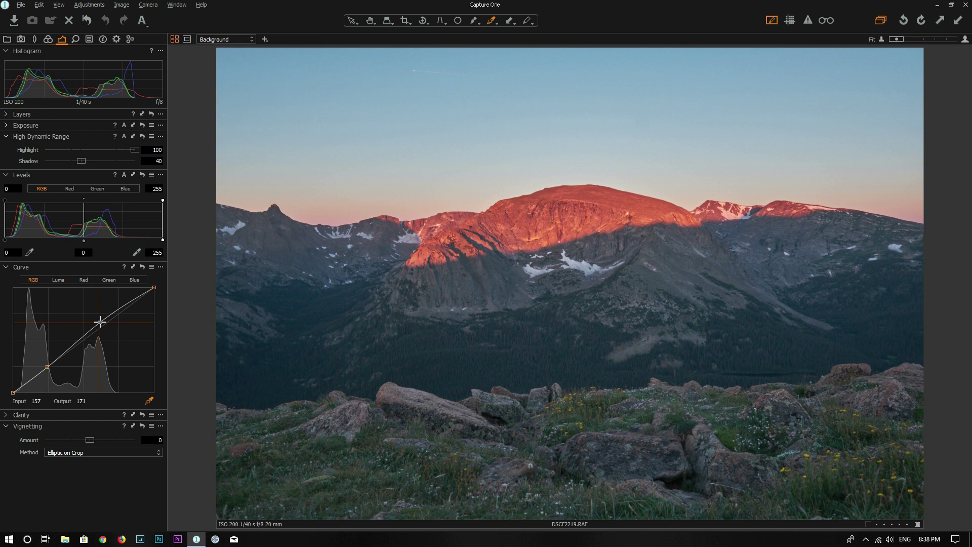
drag(51, 364, 47, 370)
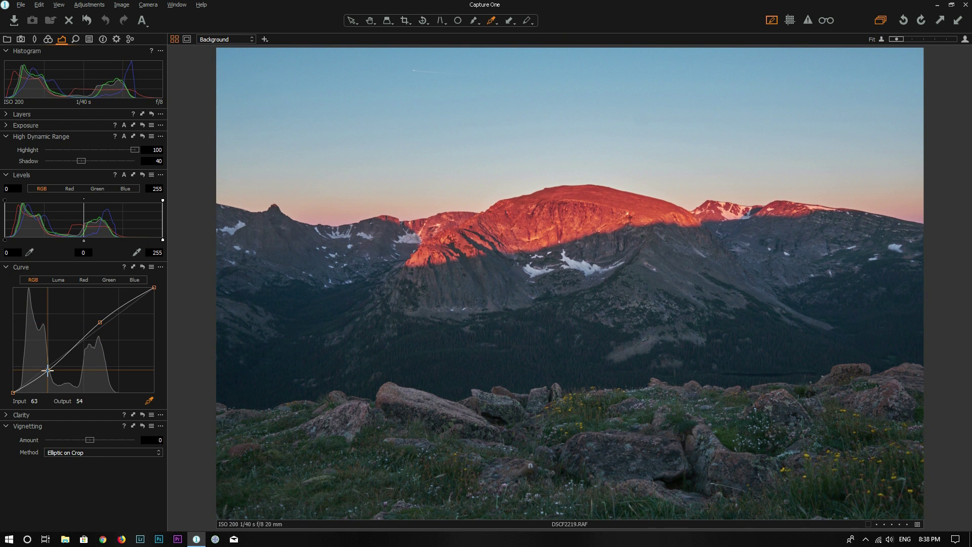
drag(47, 370, 48, 371)
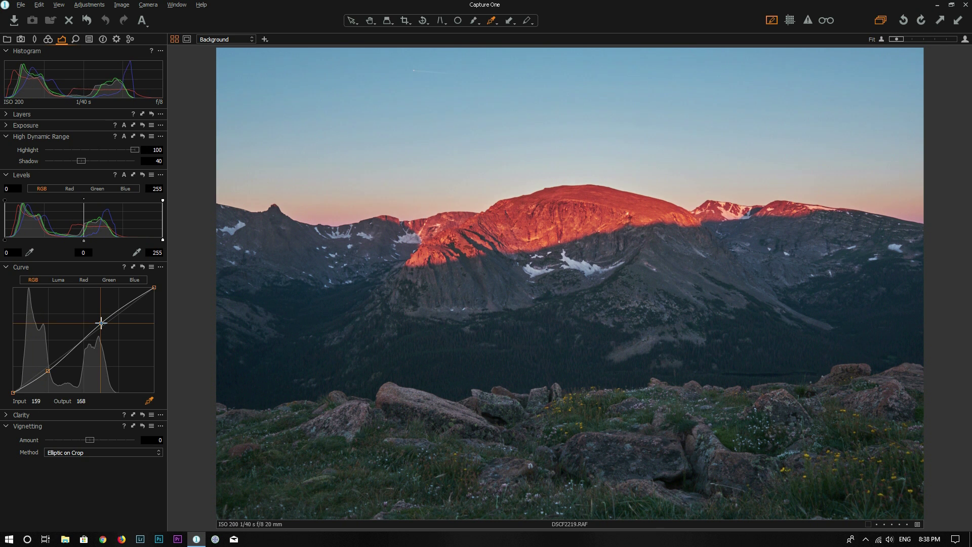
drag(100, 322, 103, 324)
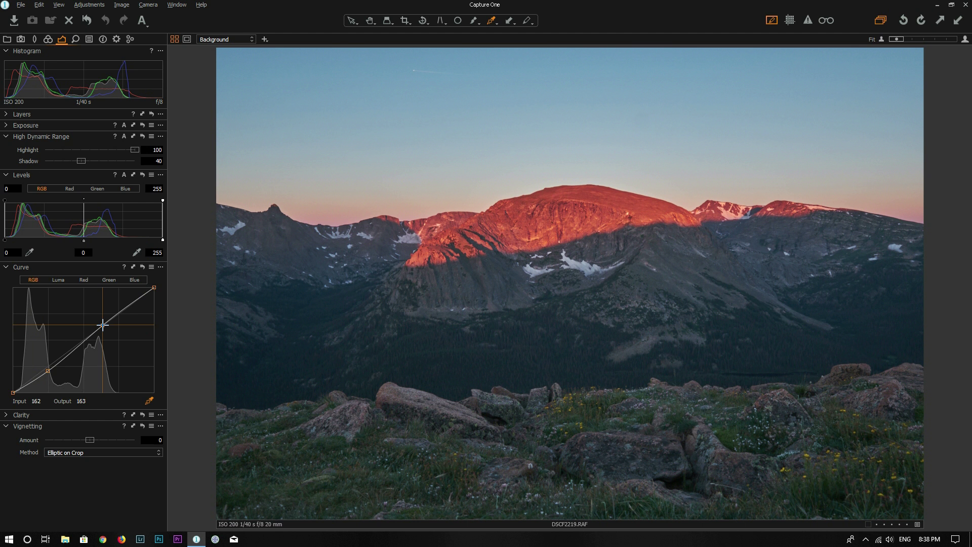
drag(49, 368, 49, 371)
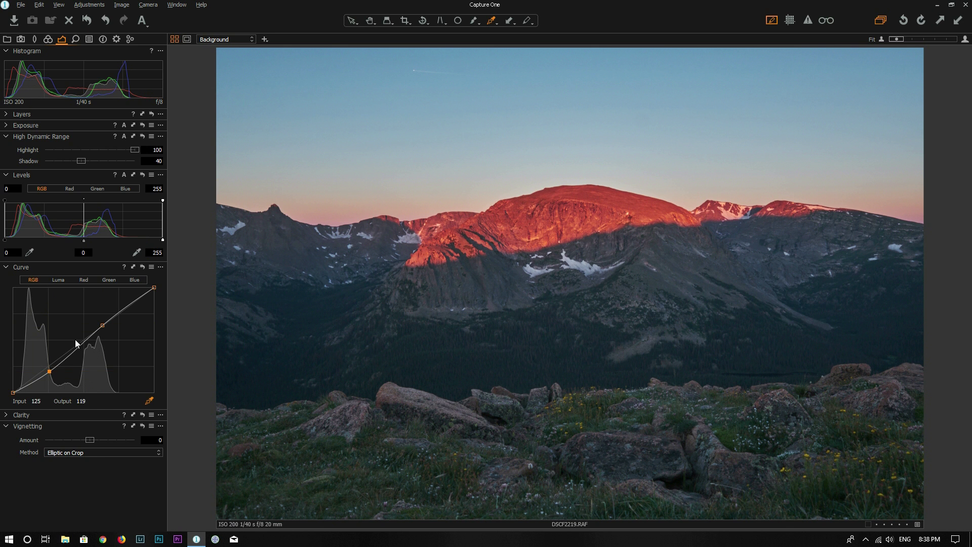
drag(49, 373, 47, 370)
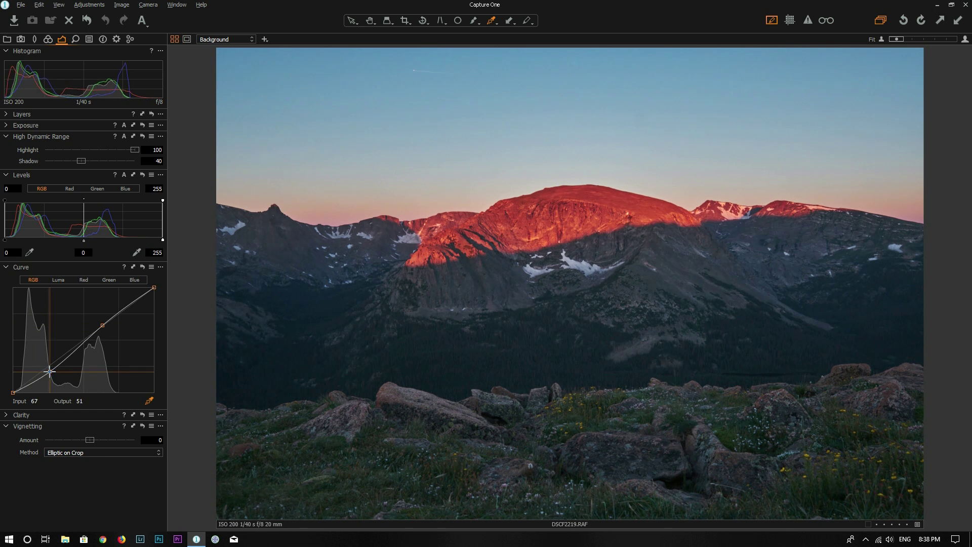
drag(103, 328, 100, 319)
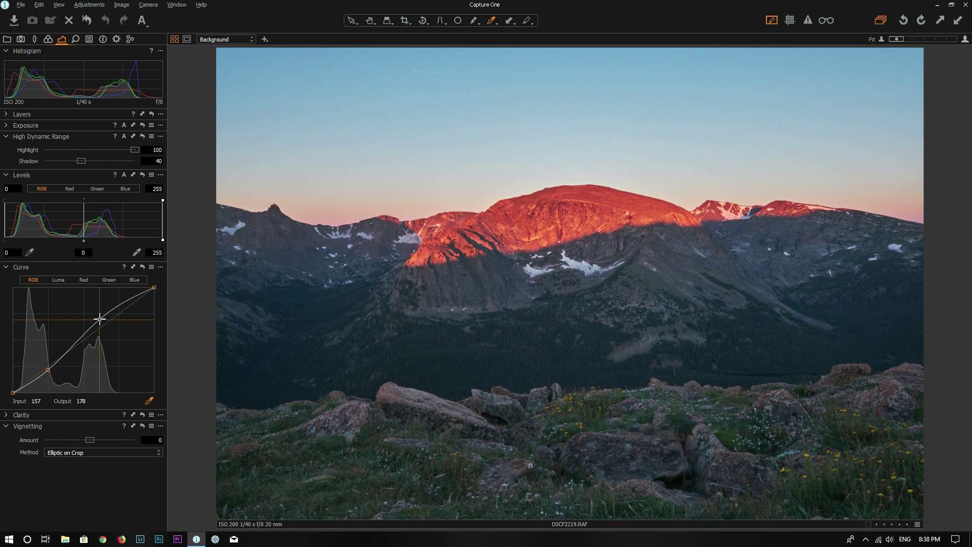
drag(48, 370, 47, 367)
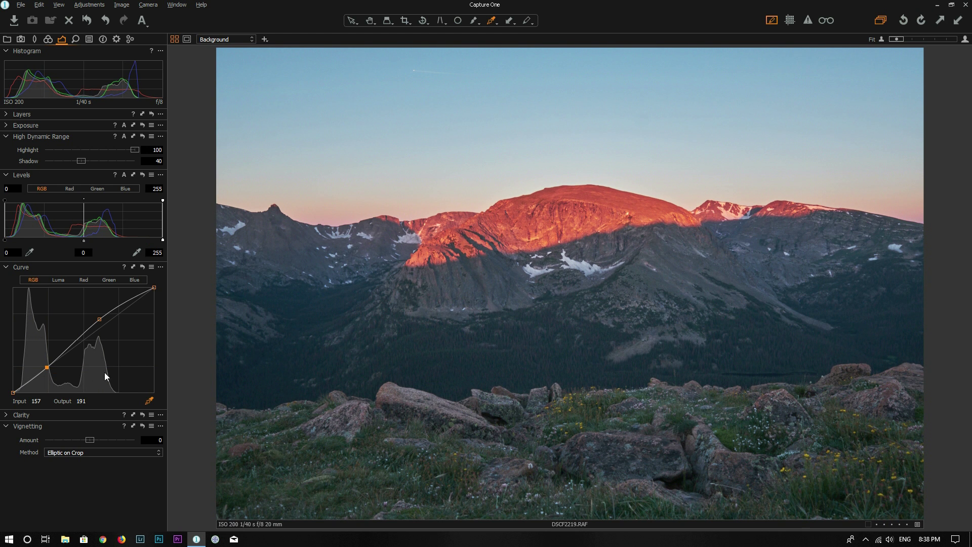
Step: Fine-tune the RGB S-curve to shadows 66→51 and midtones 156→162
click(98, 319)
drag(99, 320, 102, 322)
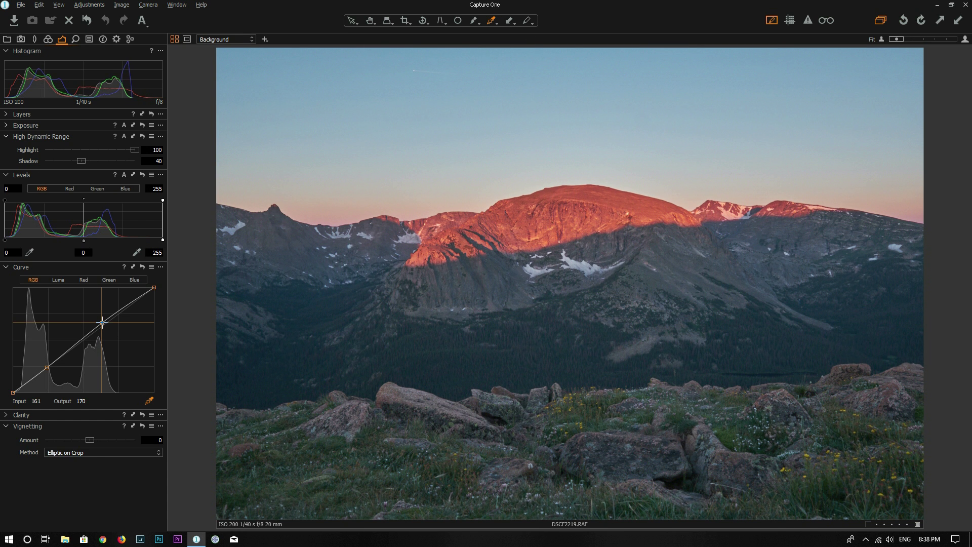
drag(102, 322, 101, 321)
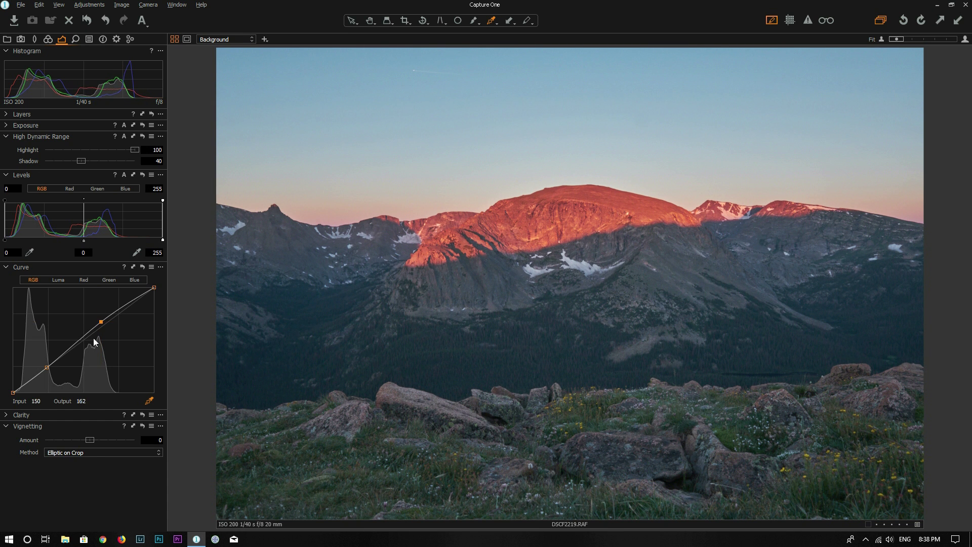
click(47, 366)
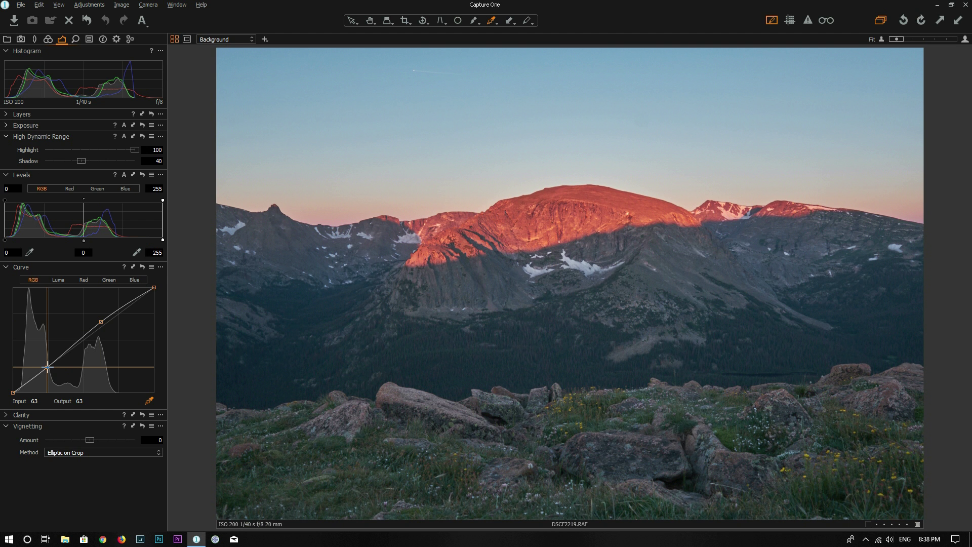
drag(47, 367, 51, 372)
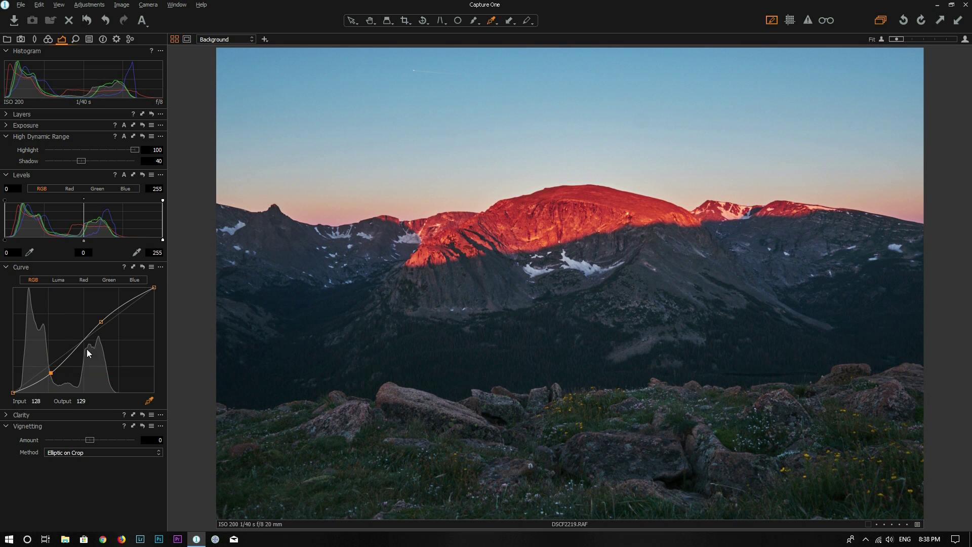
drag(101, 321, 102, 324)
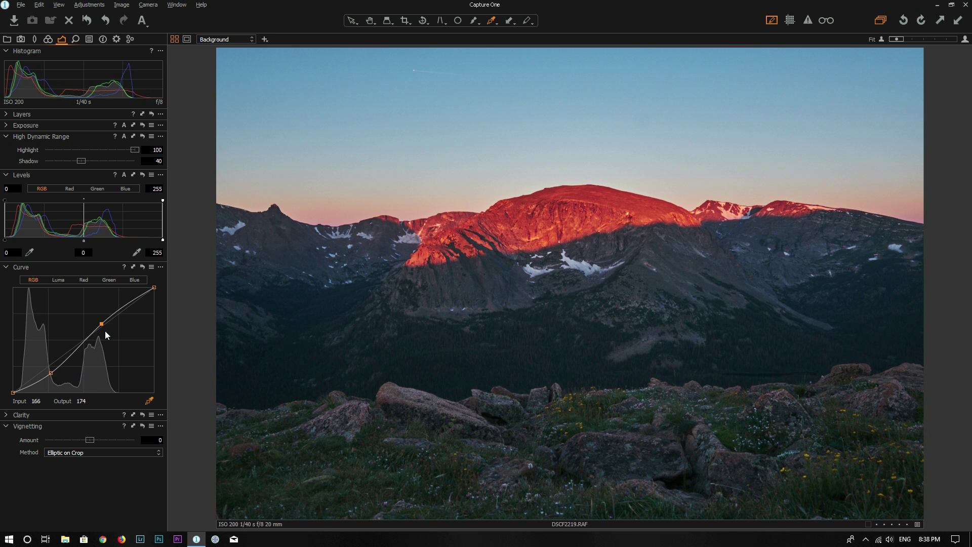
drag(51, 373, 49, 372)
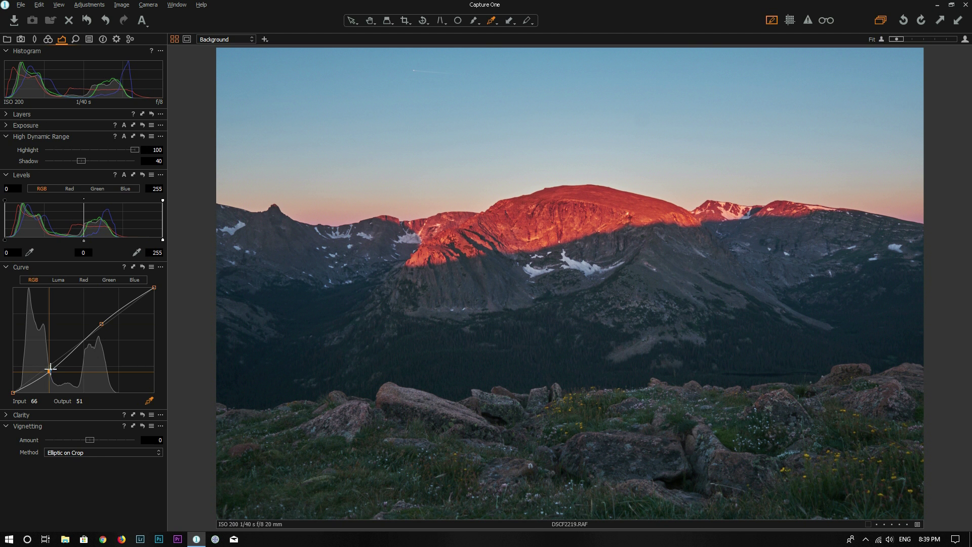
click(49, 371)
drag(101, 323, 99, 318)
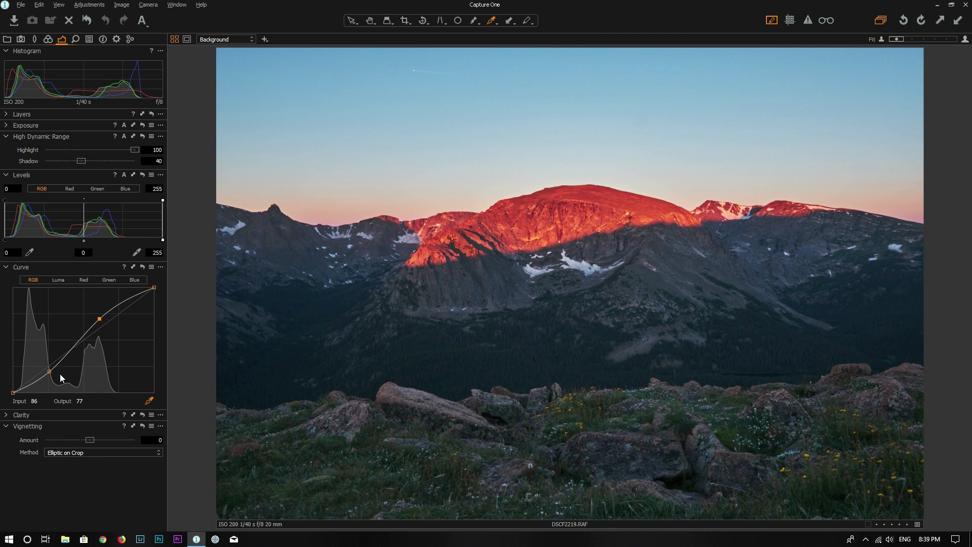
Step: Lower the RGB shadow point further, then Alt-click reset to compare before and after
drag(49, 372, 49, 376)
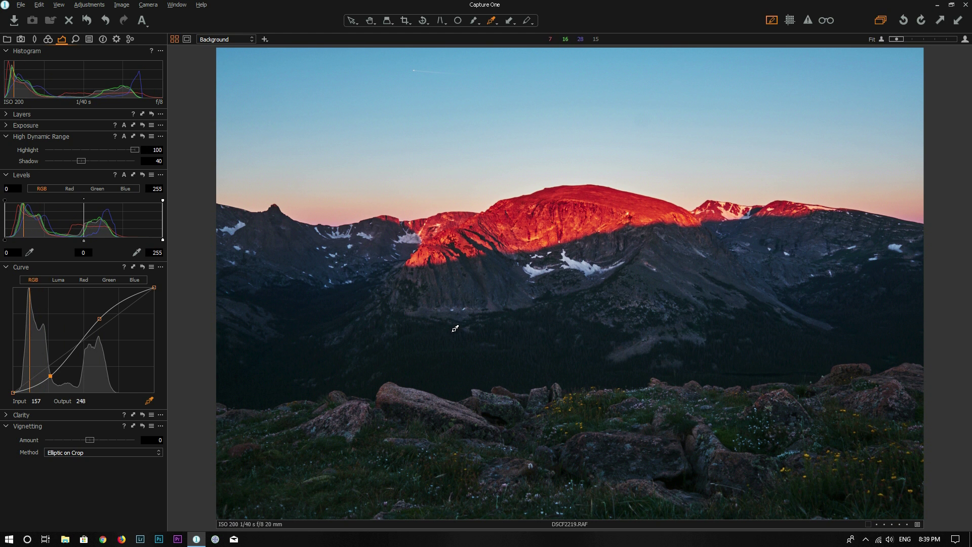
click(143, 269)
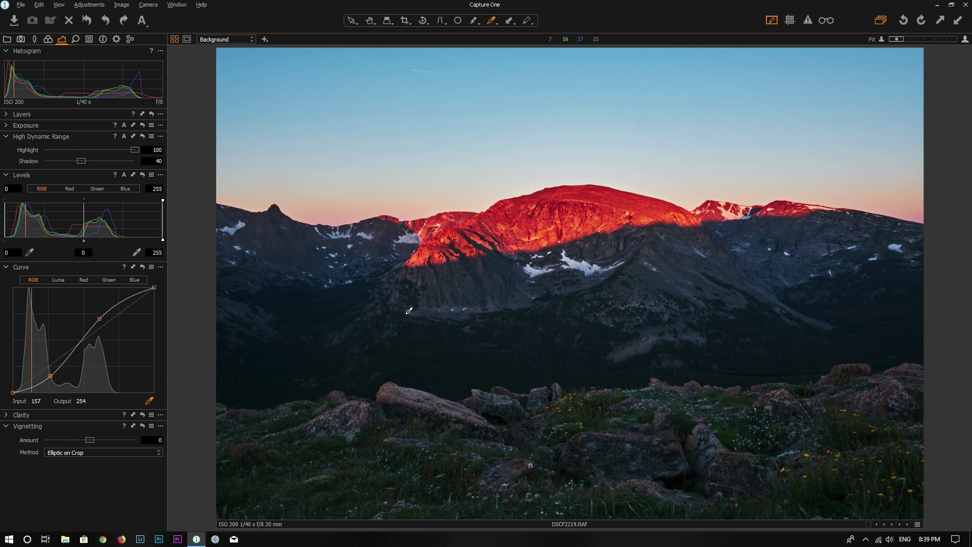
Step: Reset the RGB curve and sample Luma curve points from the sky and mountain
click(142, 267)
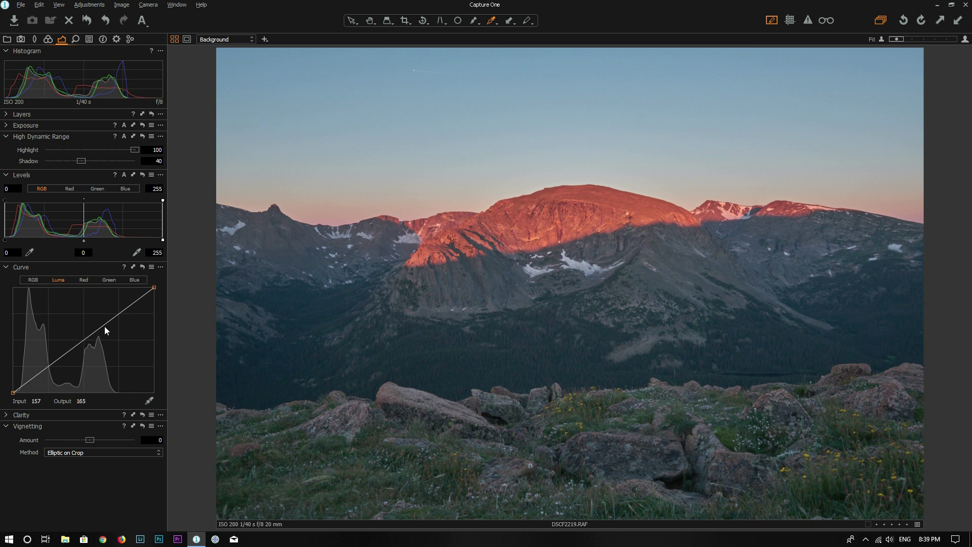
click(149, 400)
click(358, 161)
click(678, 271)
Step: Shape the Luma curve into a gentle S, darkening shadows from 68 to 55
drag(100, 329, 100, 325)
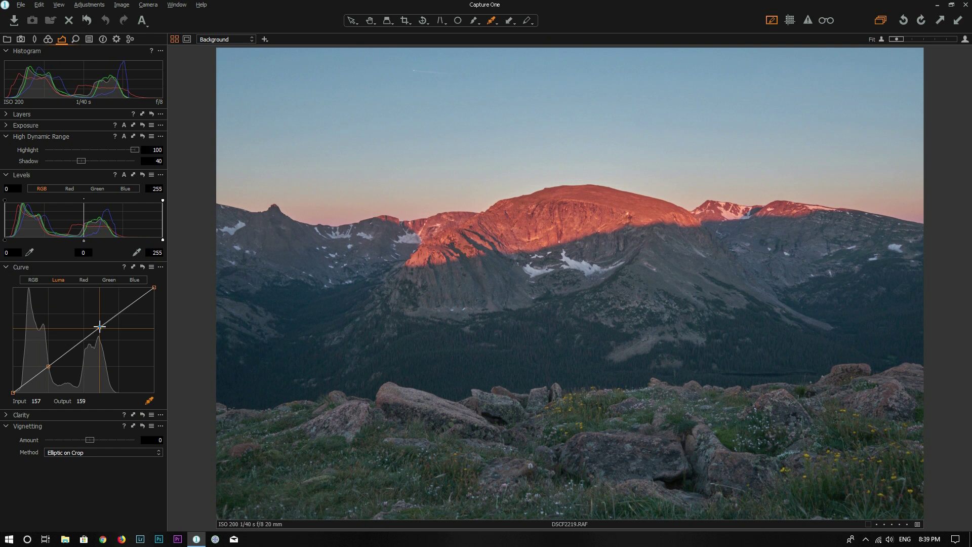
click(48, 365)
drag(48, 365, 51, 370)
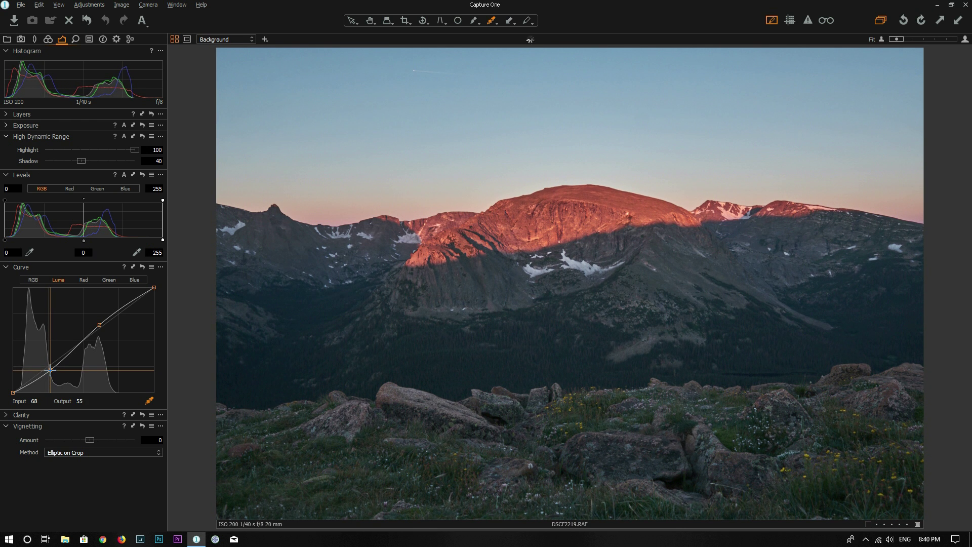
click(99, 325)
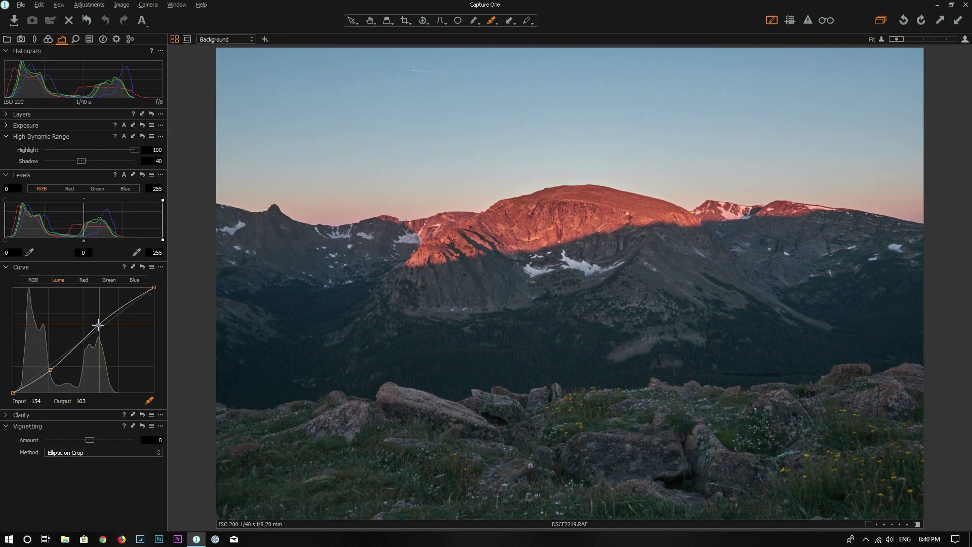
click(50, 370)
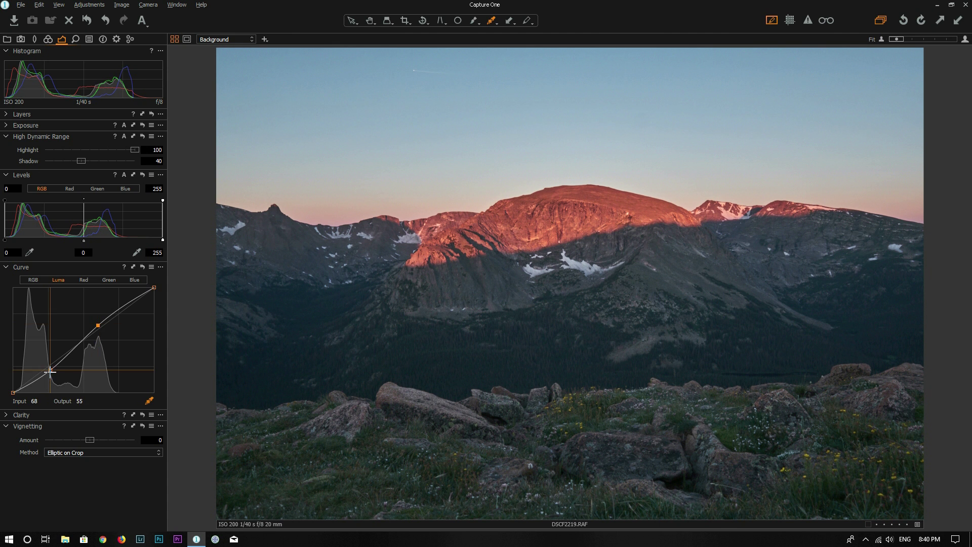
click(143, 268)
alt+click(142, 268)
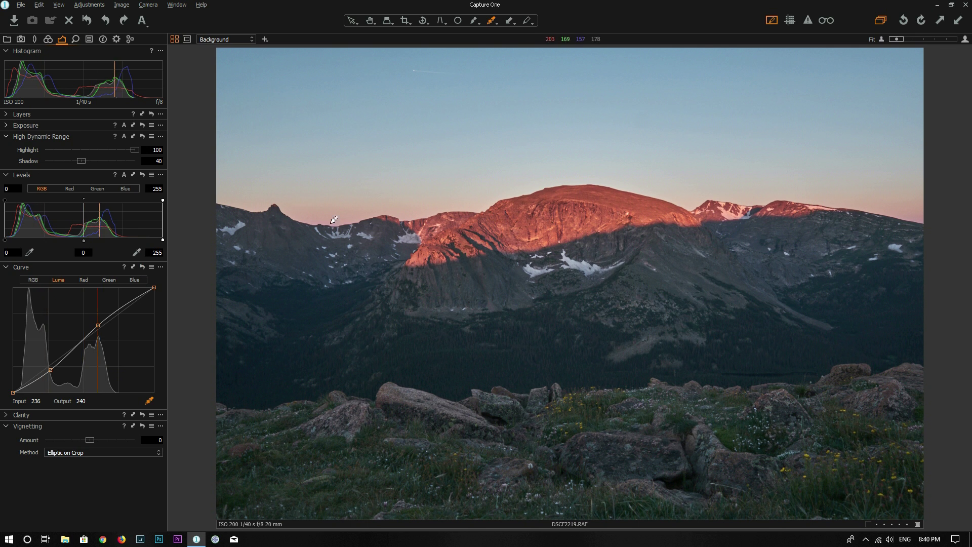
Step: Expand the Exposure tool and raise Saturation to 35
click(6, 126)
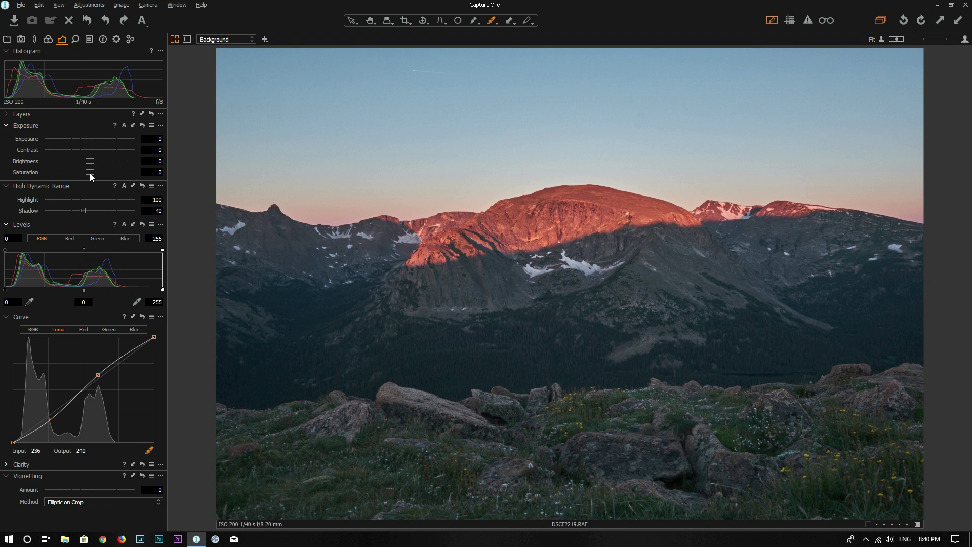
drag(88, 173, 105, 174)
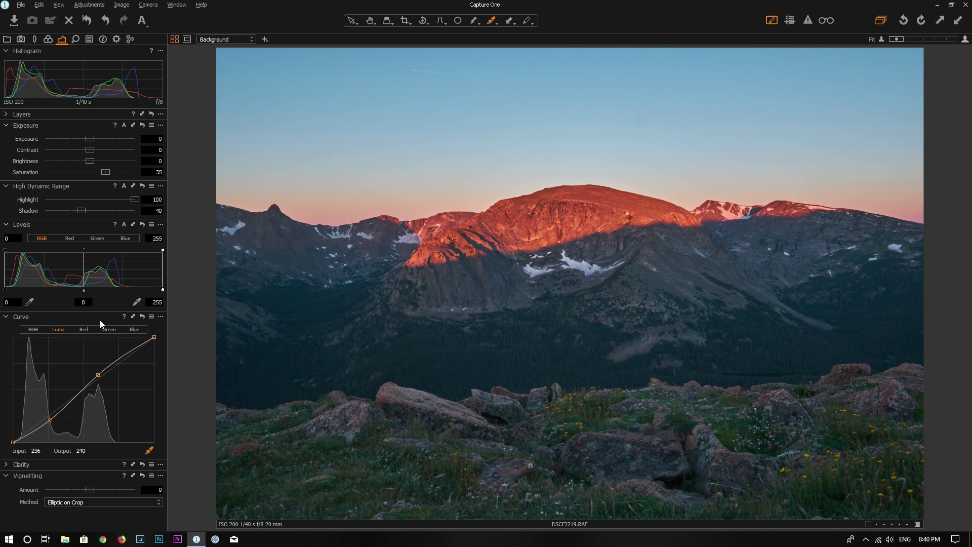
click(86, 24)
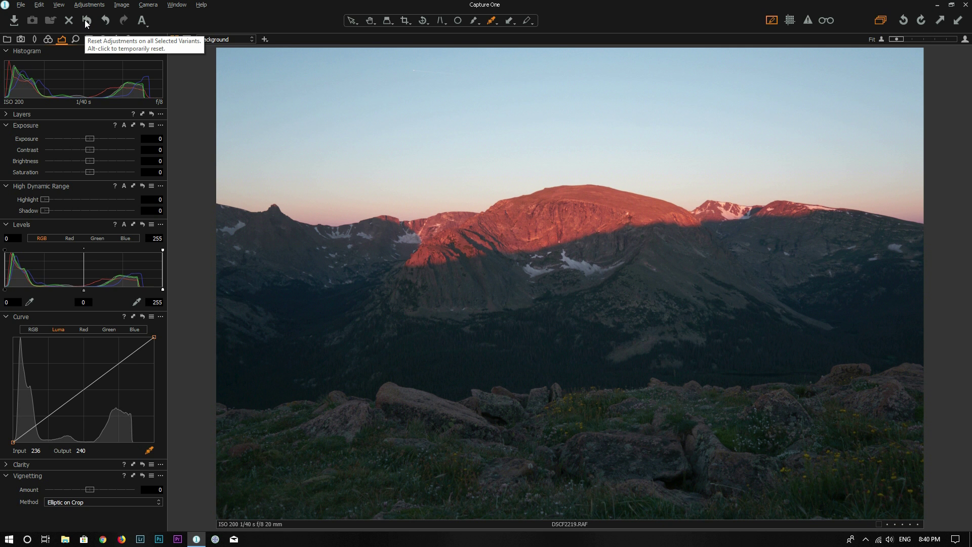
key(ctrl+z)
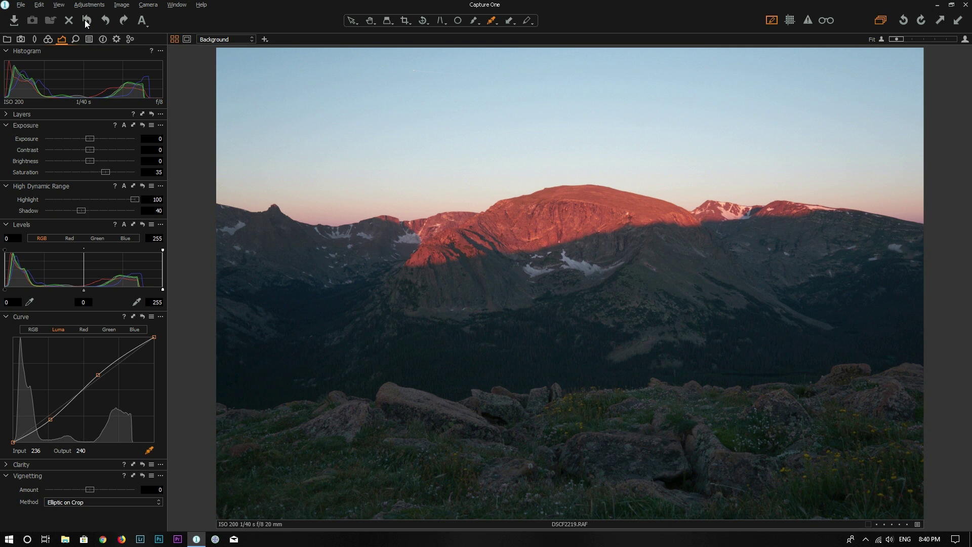